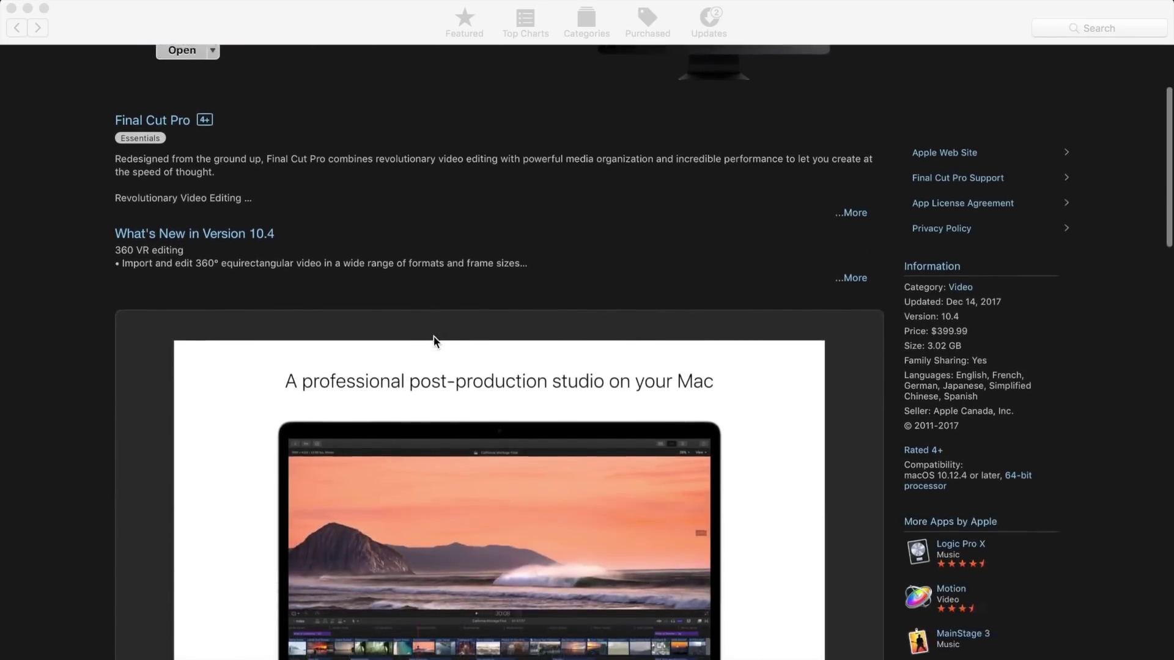
scroll(434, 337, down, 3)
scroll(434, 336, down, 1)
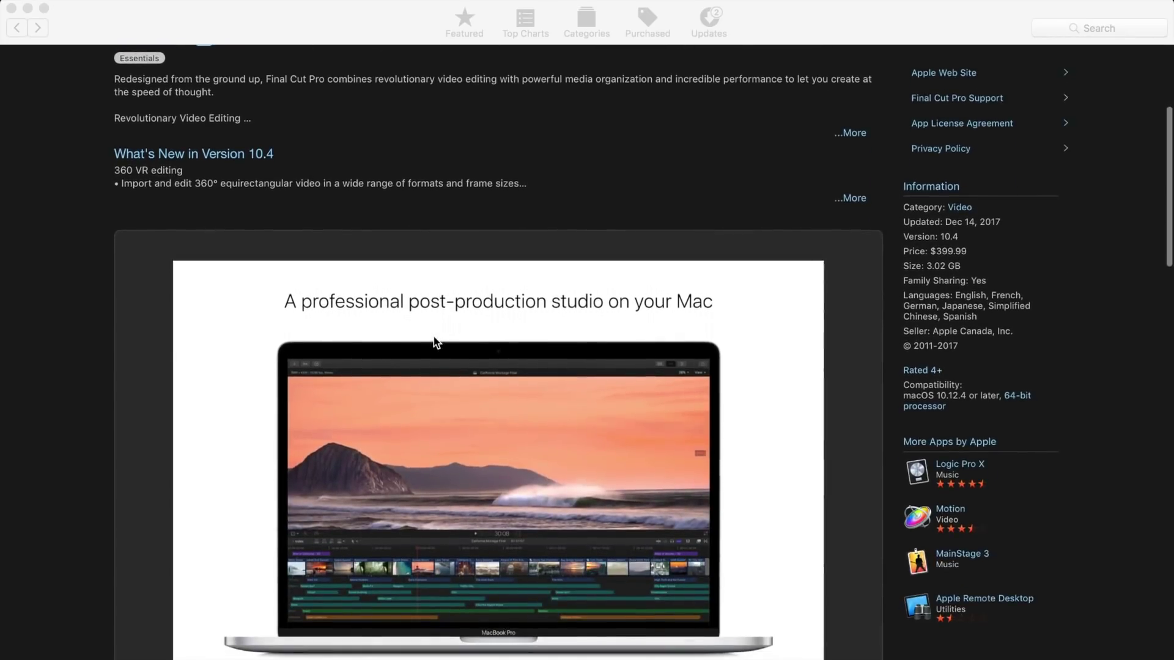
Expand the full What's New in 10.4 notes, then select the untitled project clip.
click(856, 199)
scroll(855, 202, down, 2)
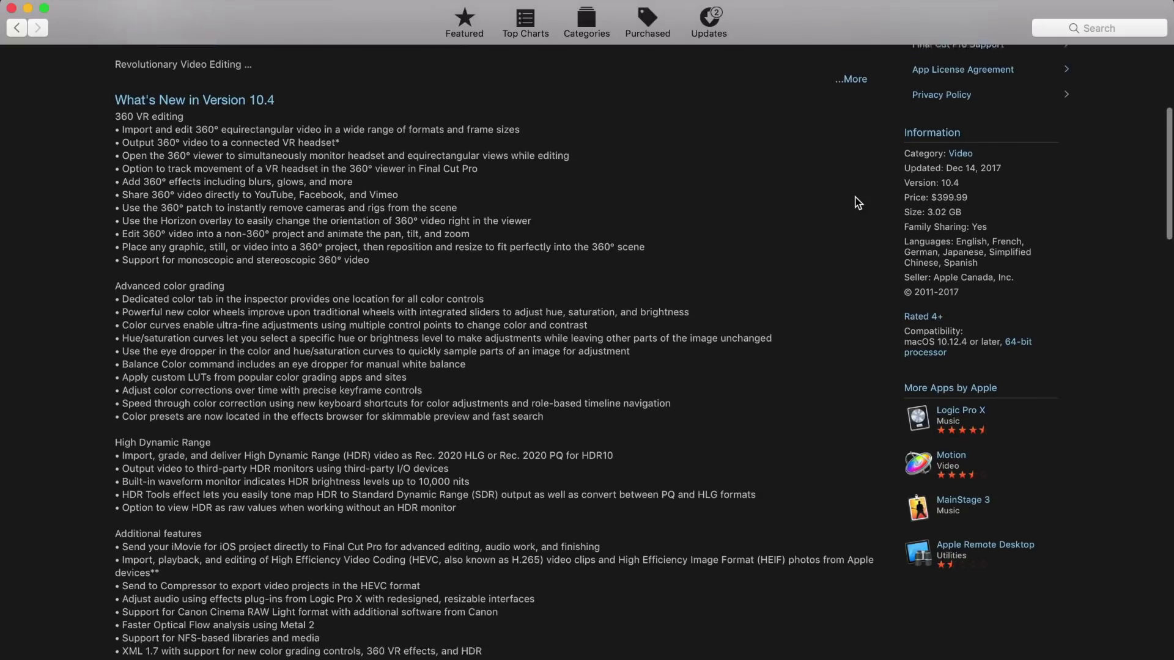
scroll(856, 202, down, 1)
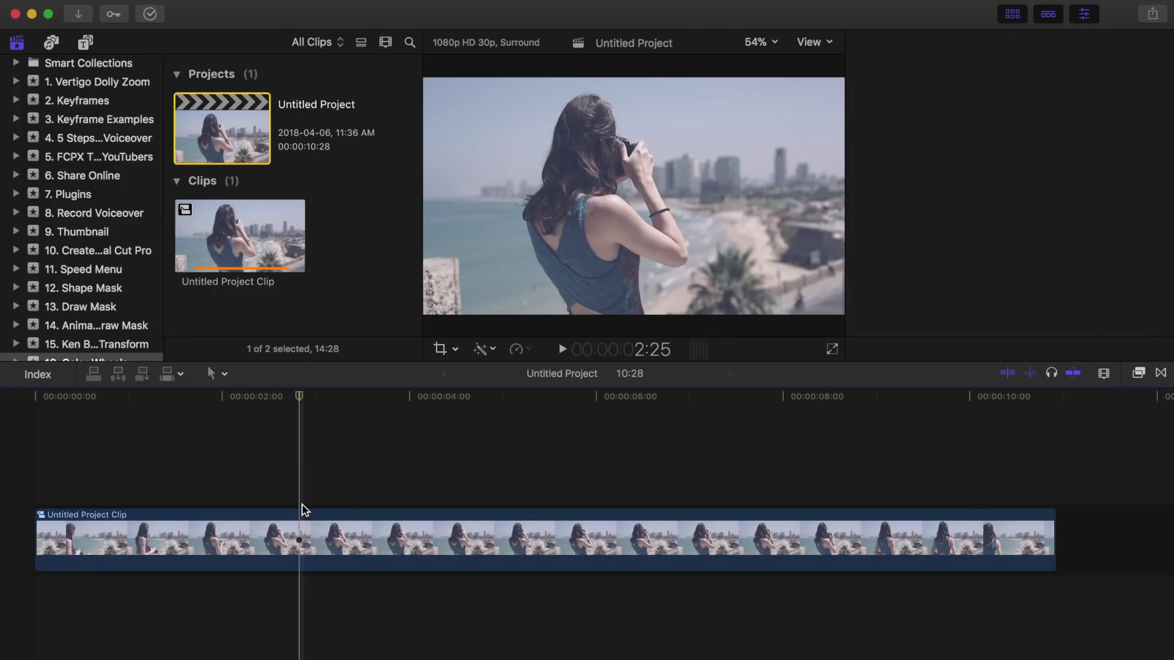
click(298, 528)
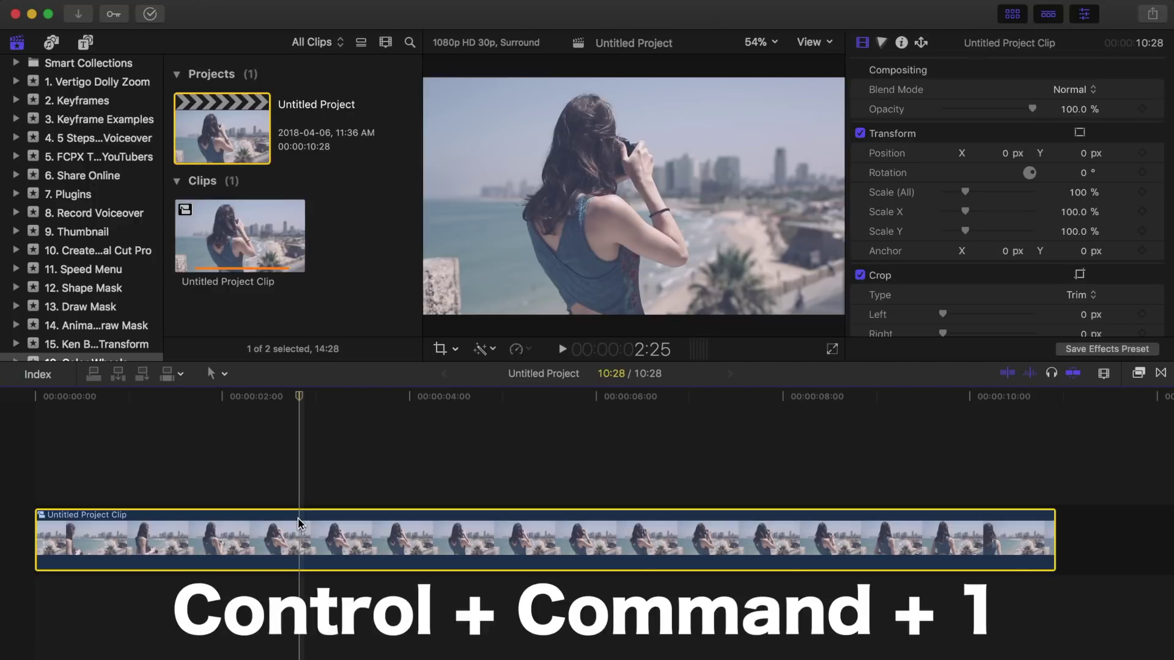
Hide the browser, show the RGB Parade scopes, and add a Color Wheels correction to the clip.
key(ctrl+super+1)
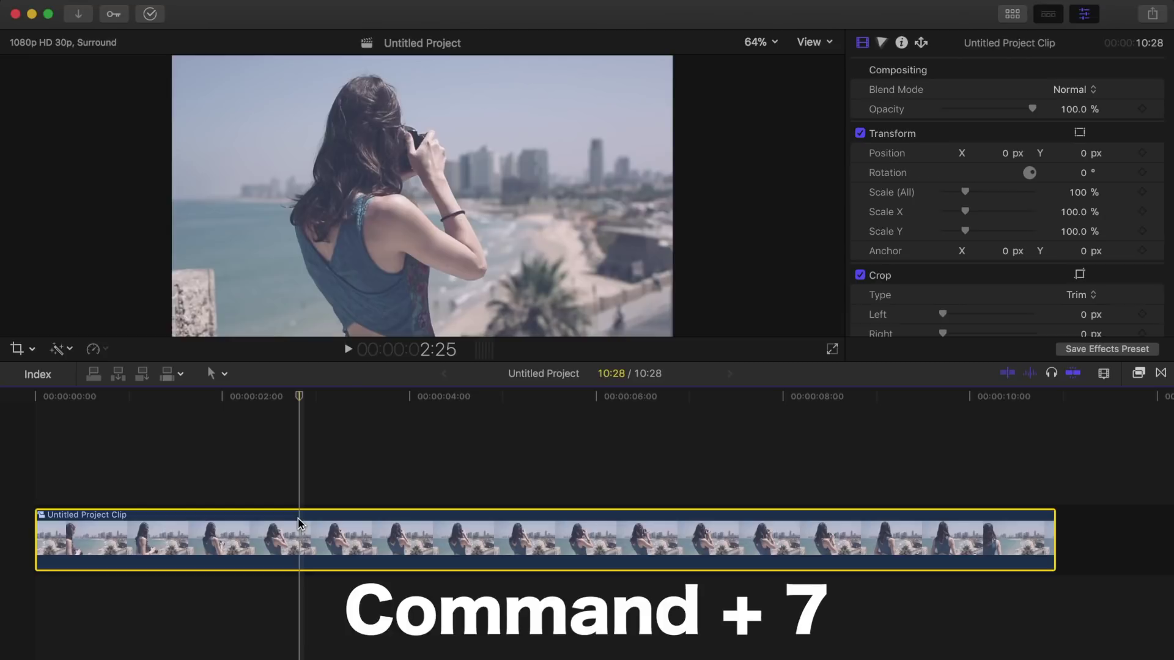
key(super+7)
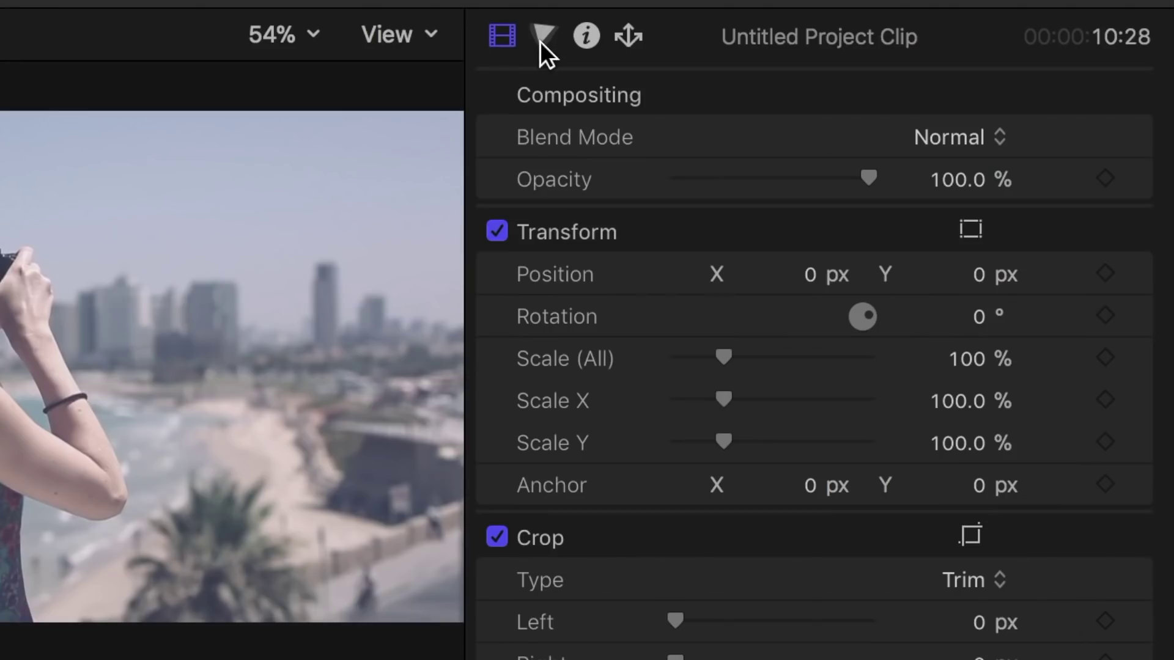
click(543, 36)
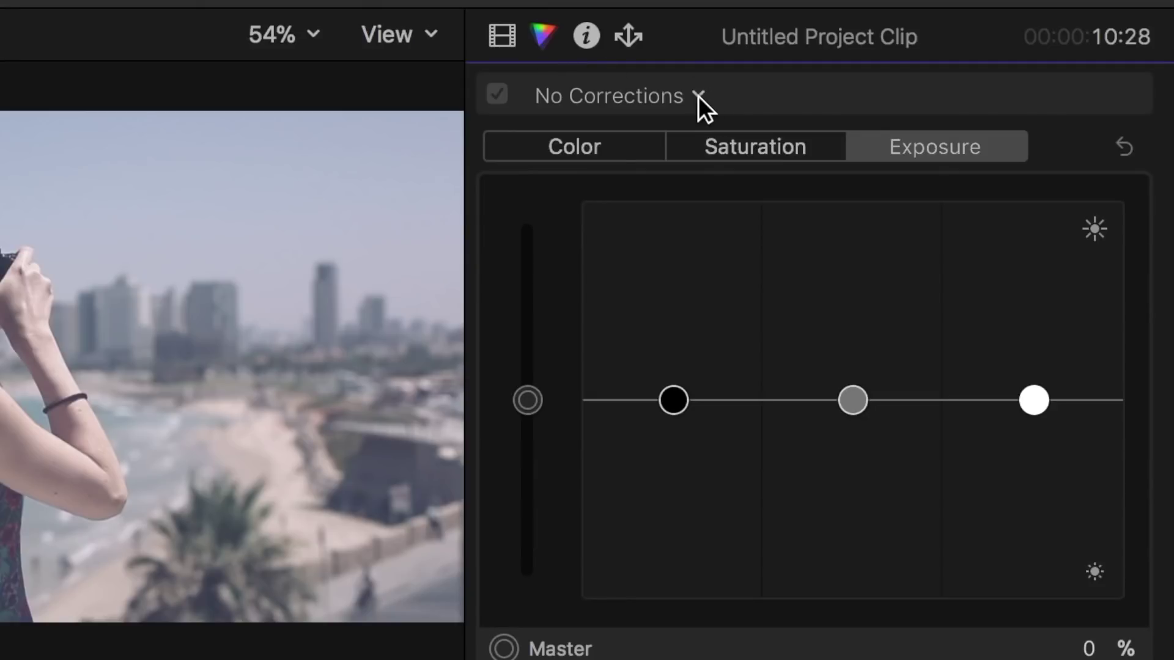
click(698, 97)
click(697, 192)
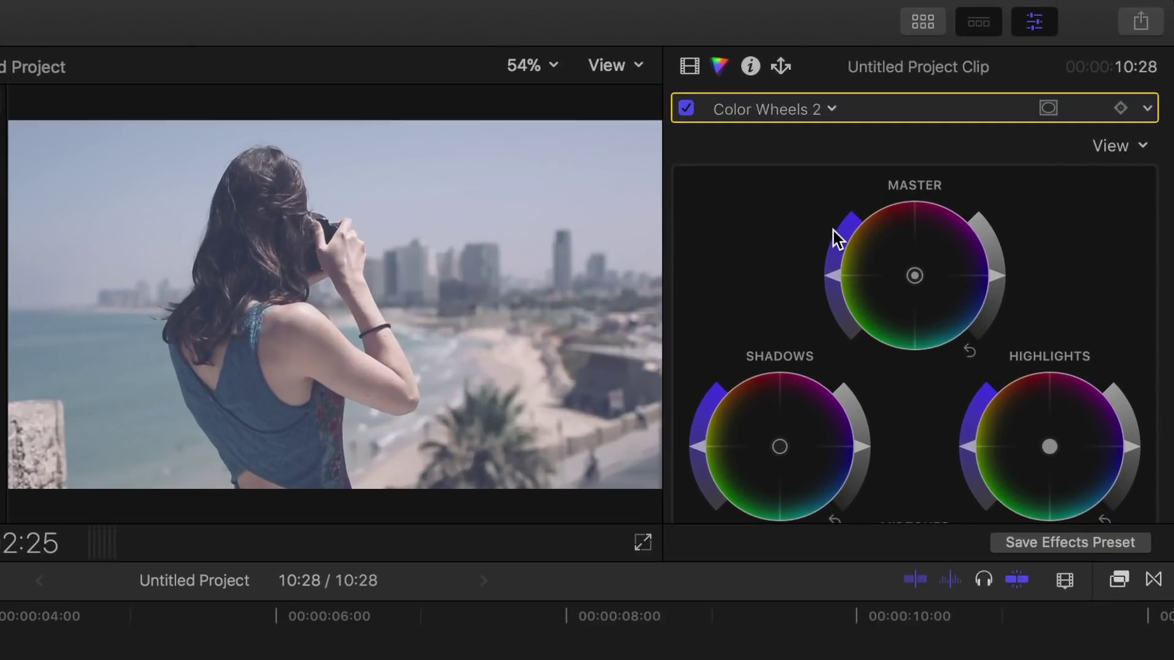
scroll(811, 218, down, 3)
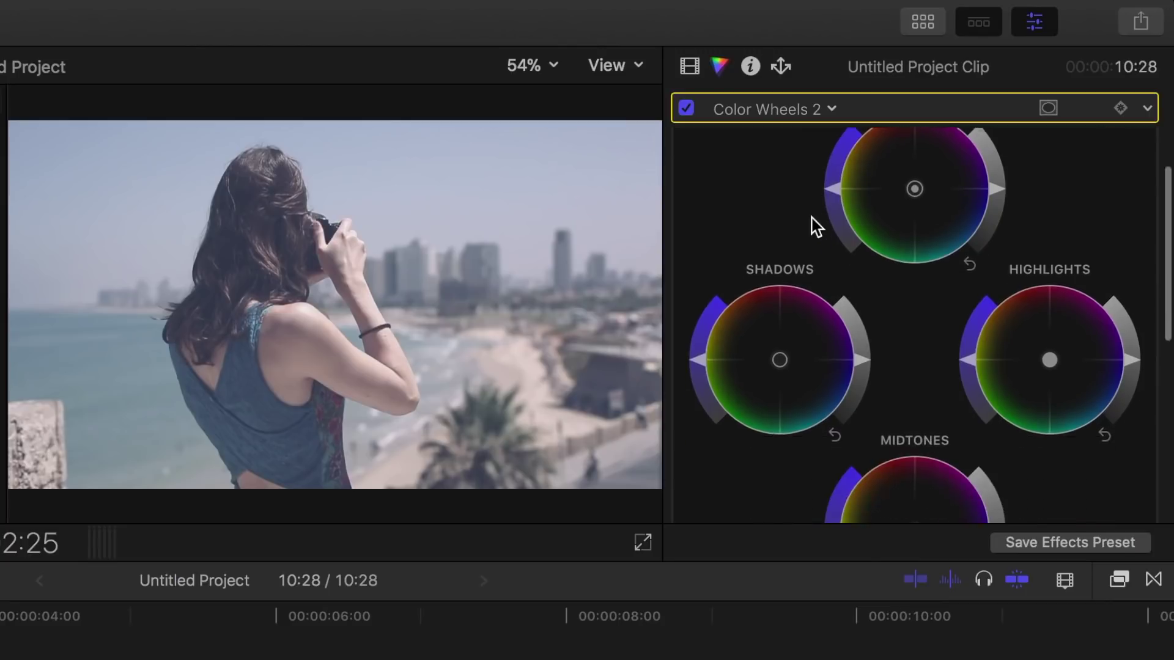
scroll(812, 219, down, 2)
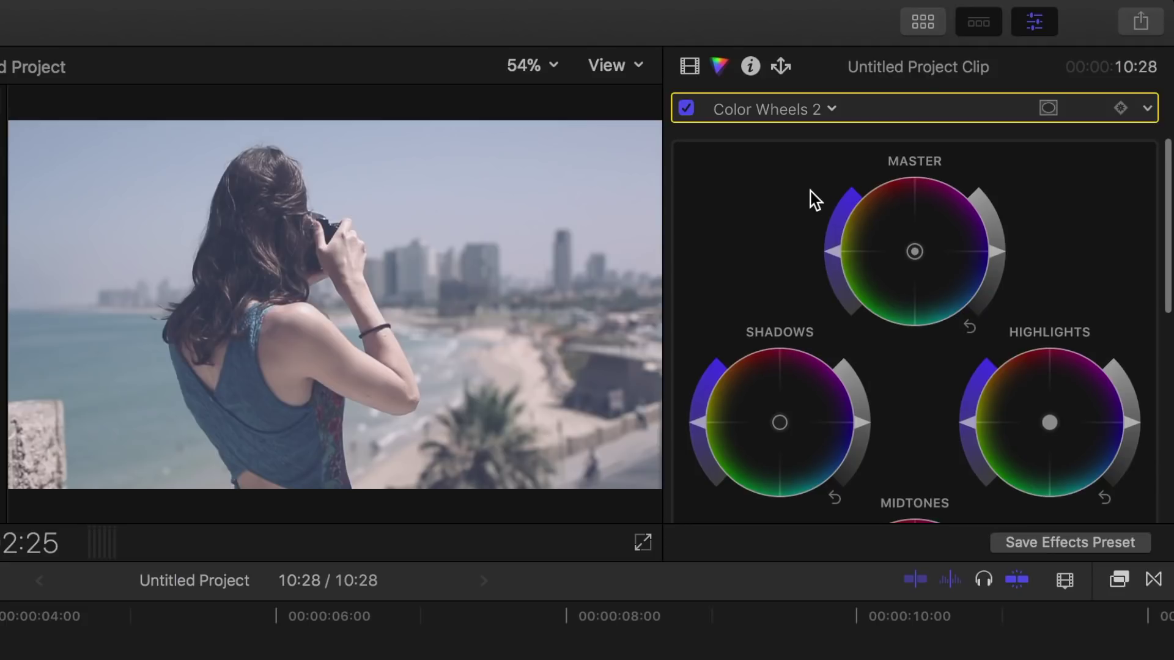
scroll(937, 226, down, 3)
scroll(938, 225, down, 2)
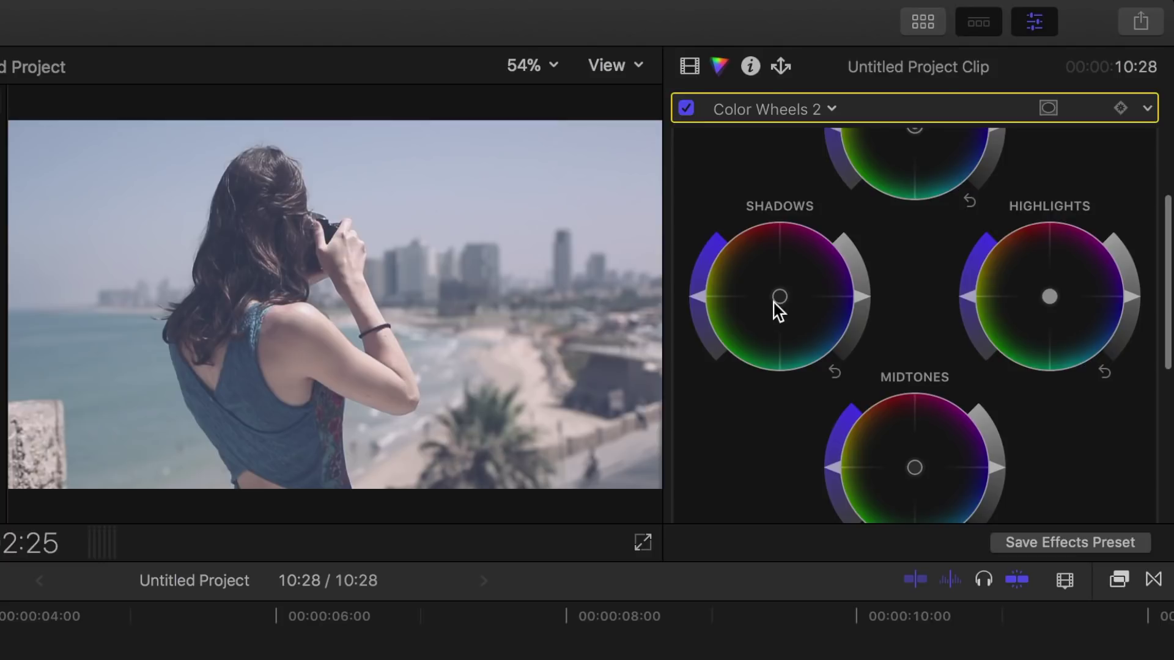
scroll(1054, 308, down, 3)
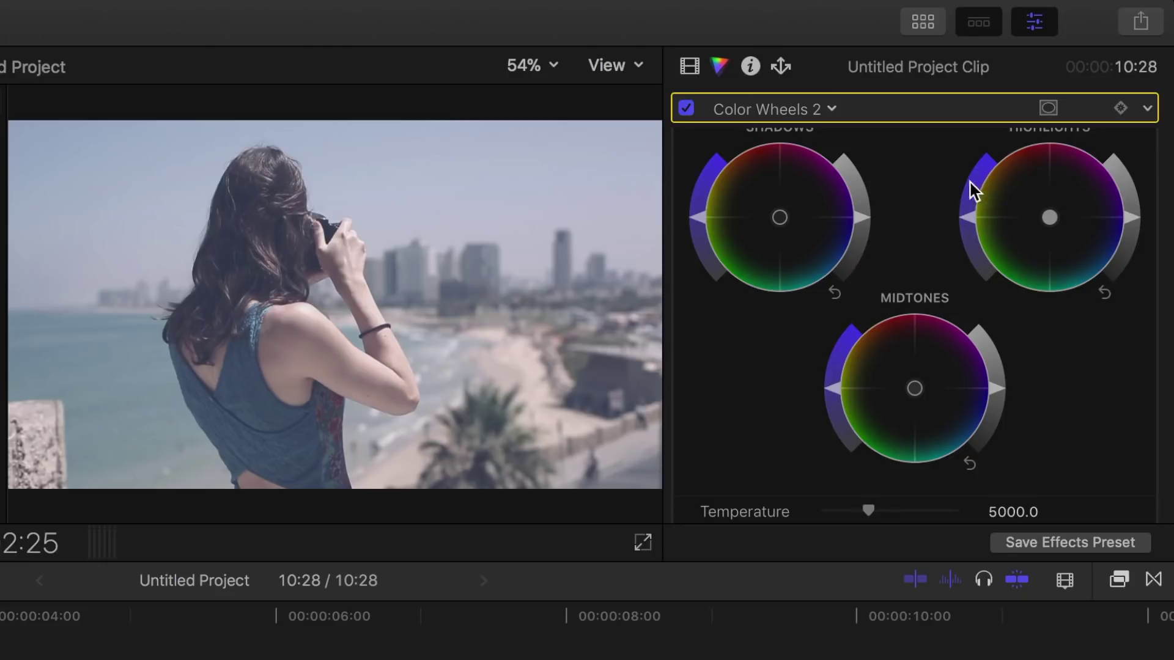
scroll(934, 174, up, 1)
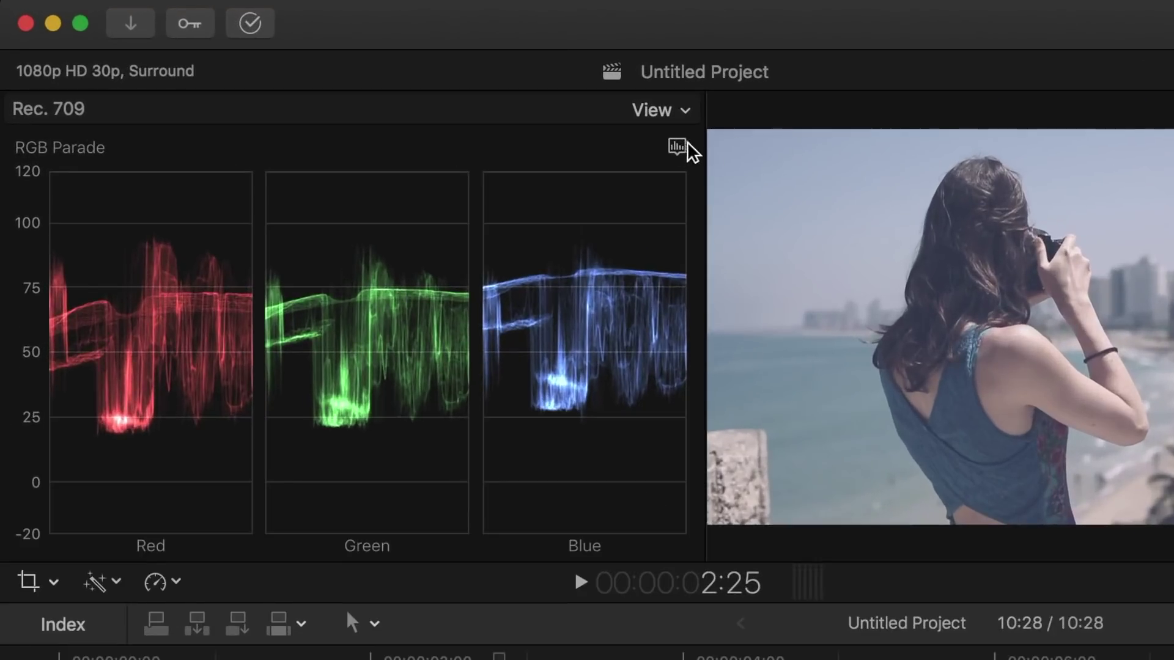
Set the waveform scope's Channels option to Luma.
click(676, 147)
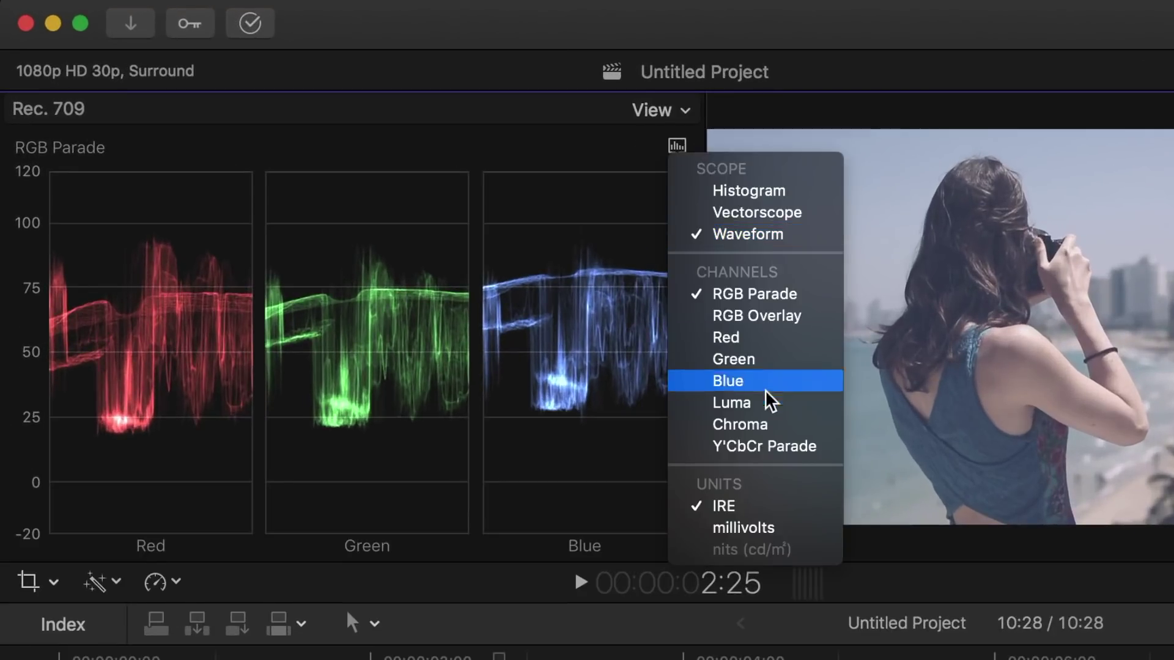
click(762, 402)
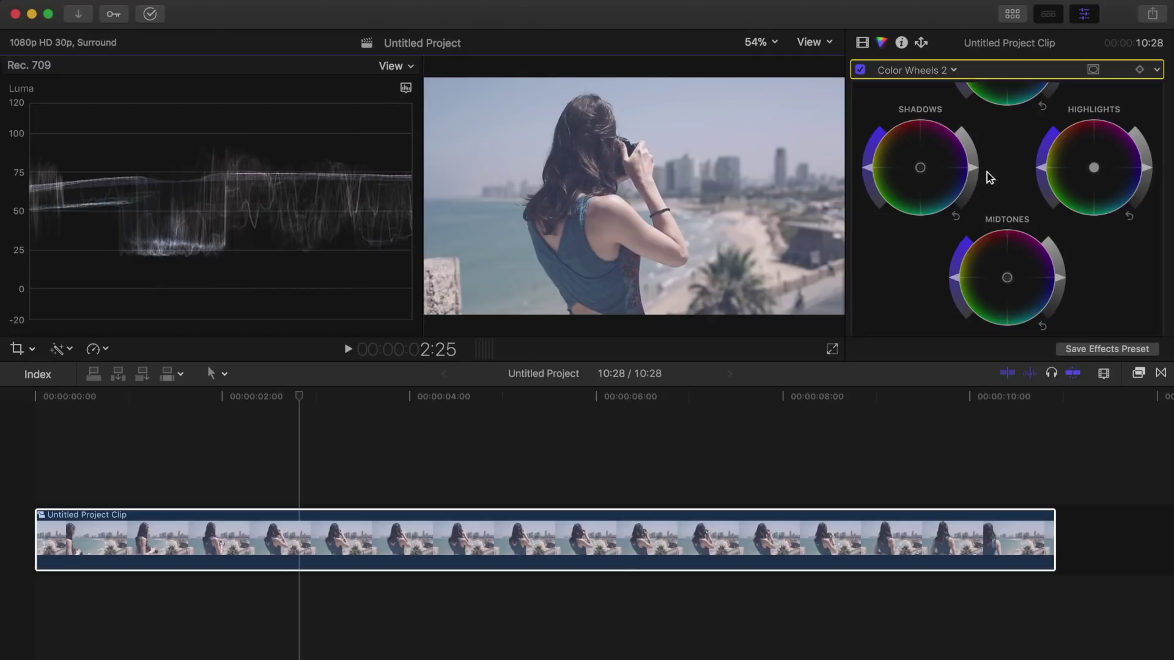
Lower shadows and midtones brightness and raise highlights brightness on Color Wheels 2.
drag(974, 170, 974, 193)
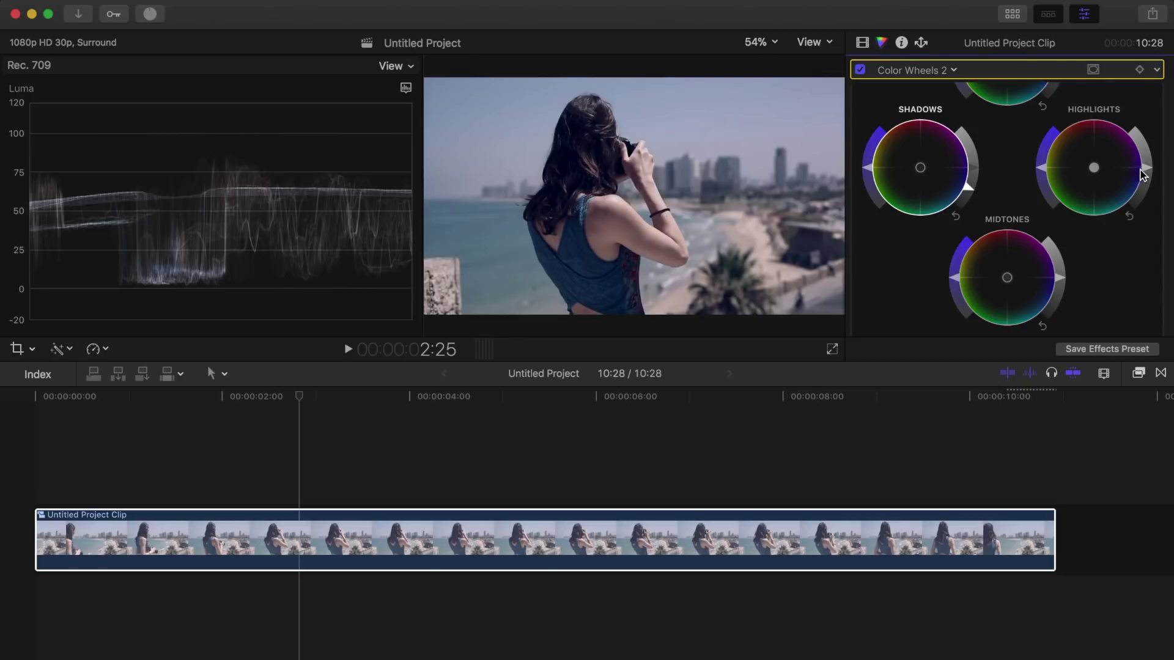
drag(1146, 179, 1153, 154)
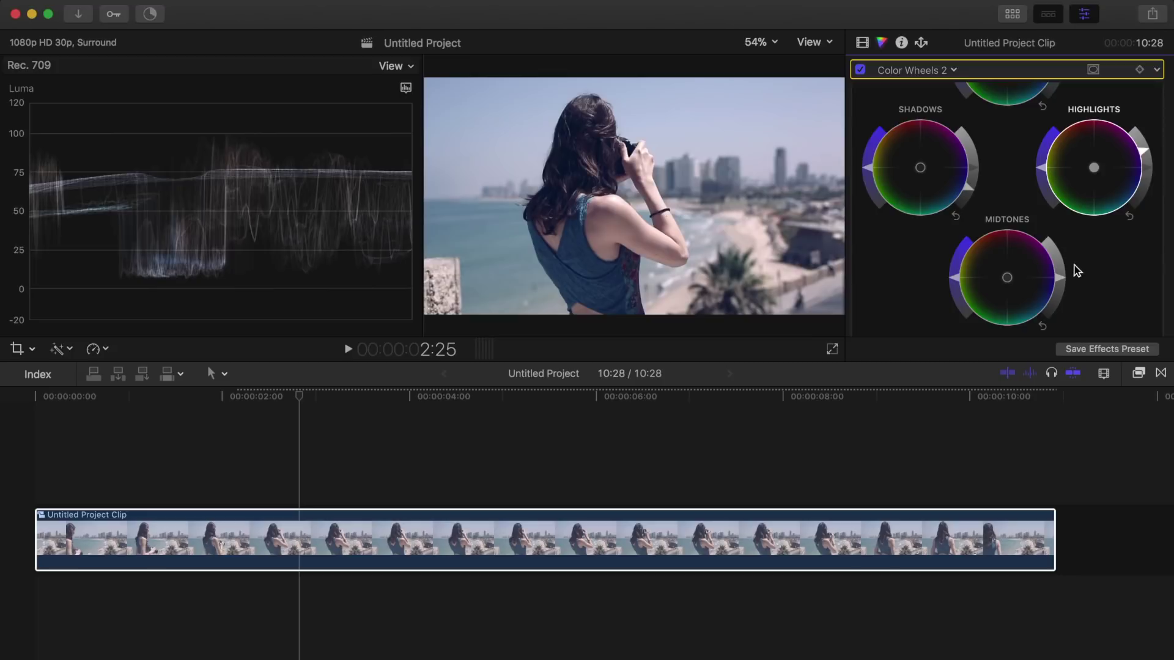
drag(1062, 280, 1065, 296)
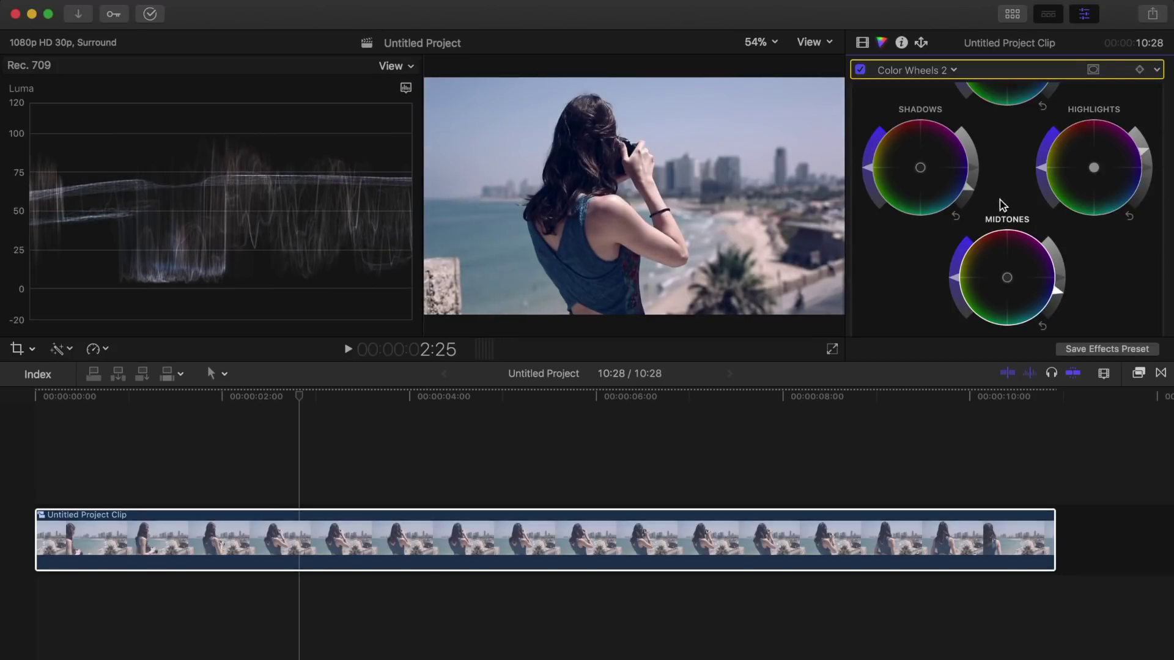
drag(971, 191, 971, 198)
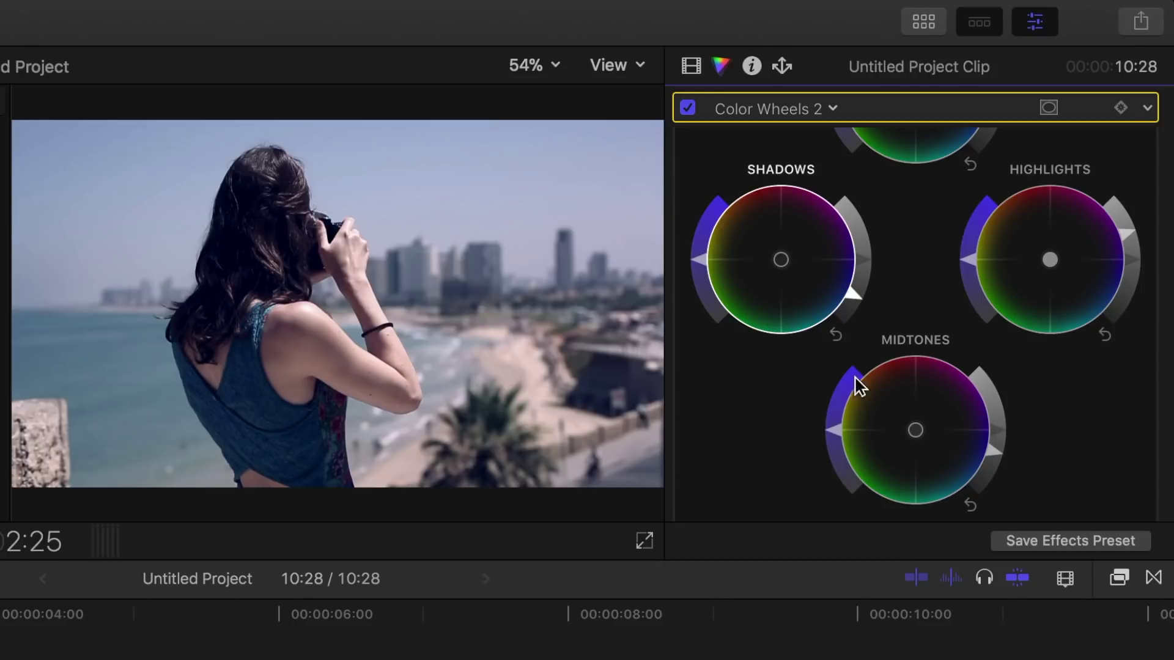
Raise the saturation sliders on the Midtones and Shadows wheels.
drag(836, 432, 844, 400)
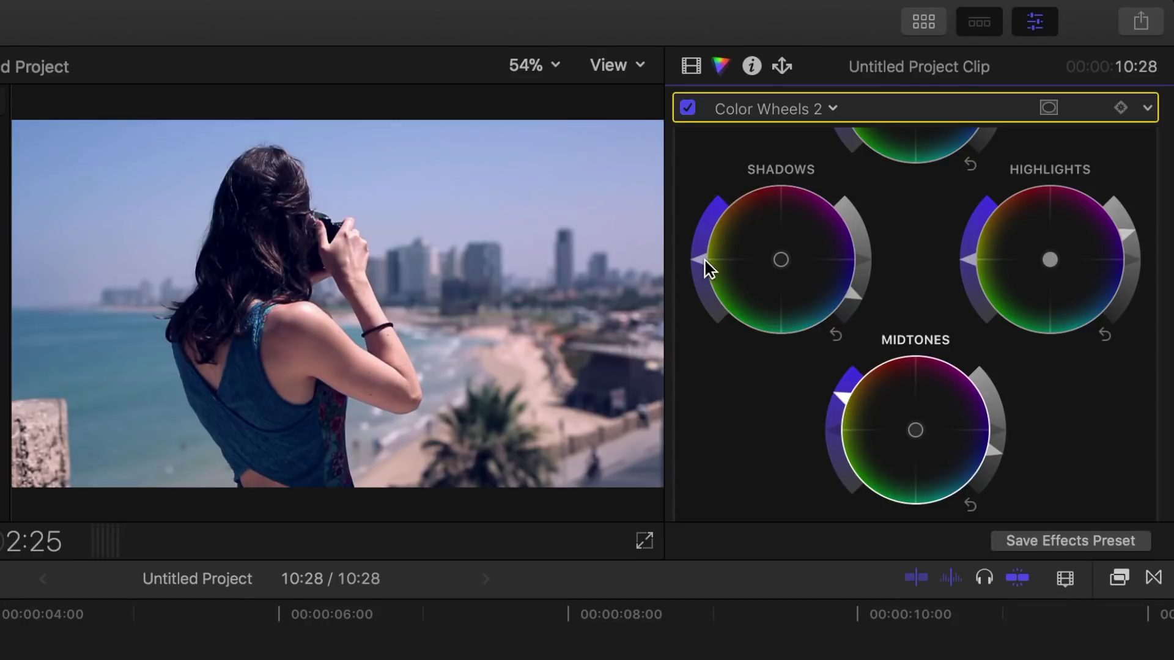
drag(704, 257, 704, 241)
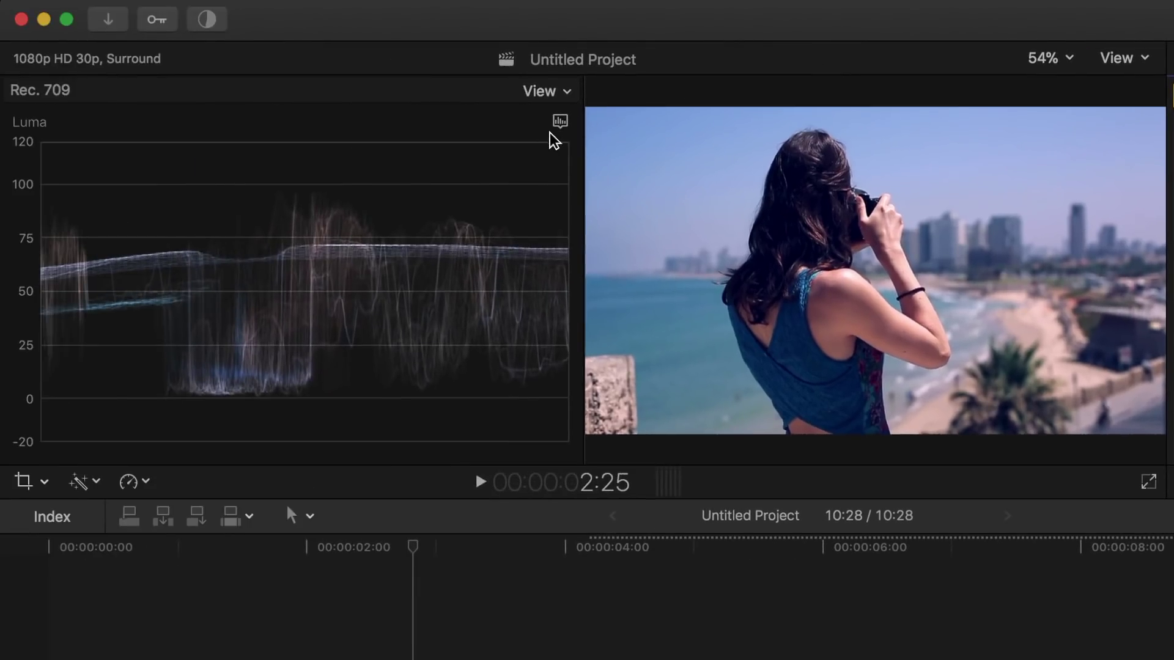
Switch the scope back to RGB Parade and push the Master wheel toward yellow.
click(560, 120)
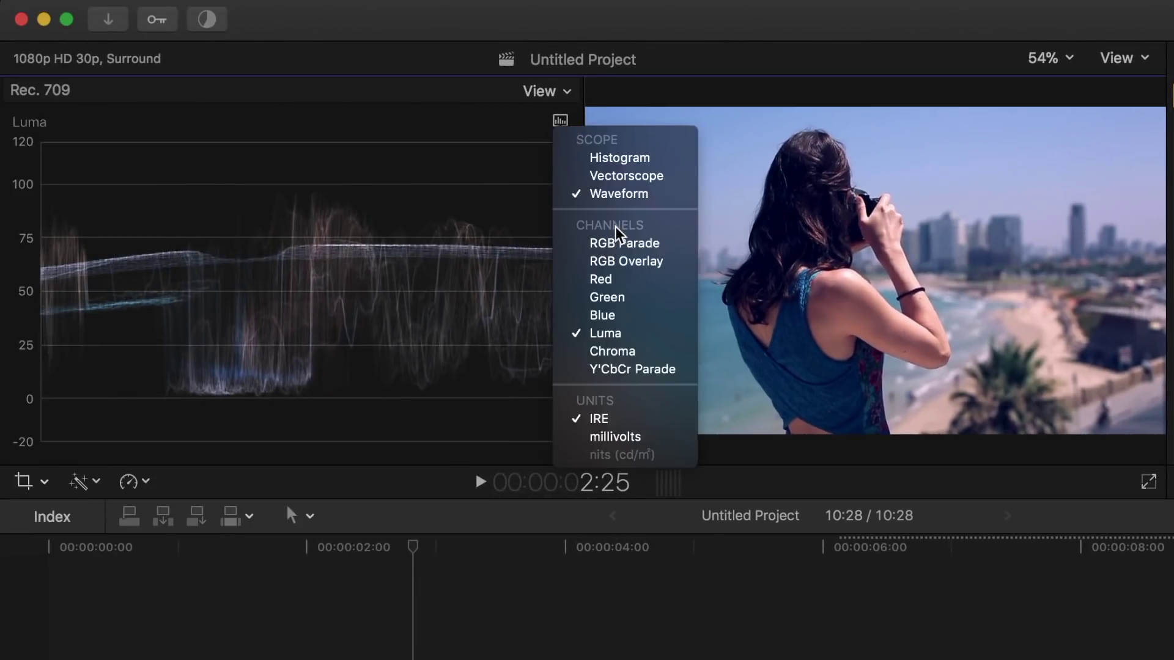
click(623, 243)
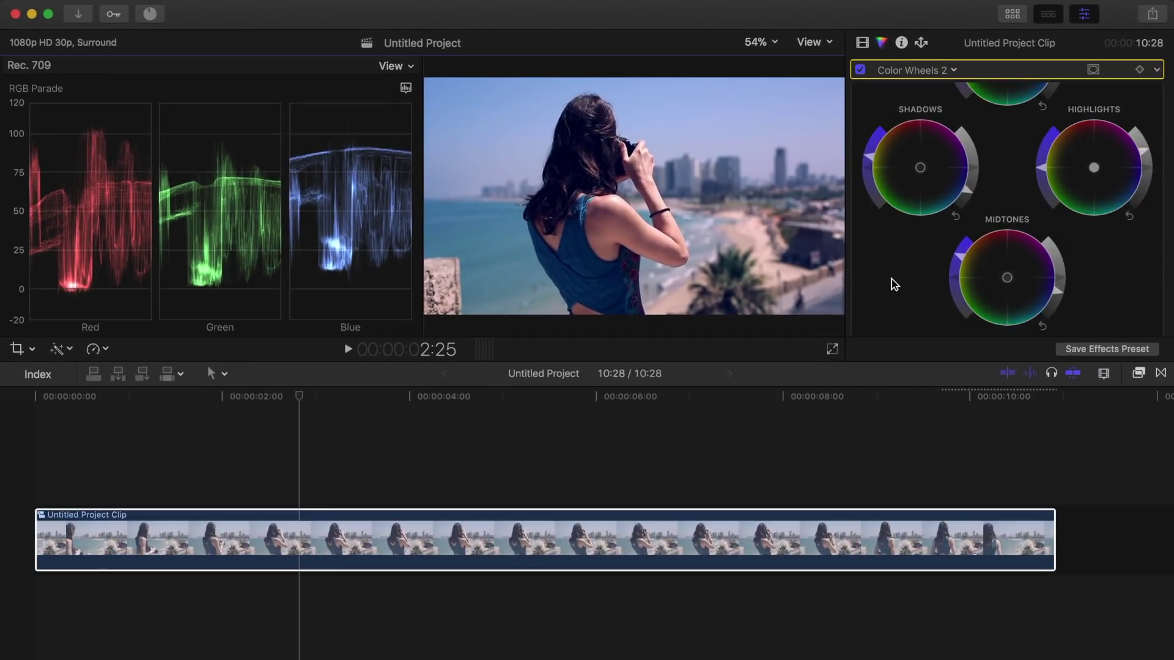
scroll(892, 279, up, 5)
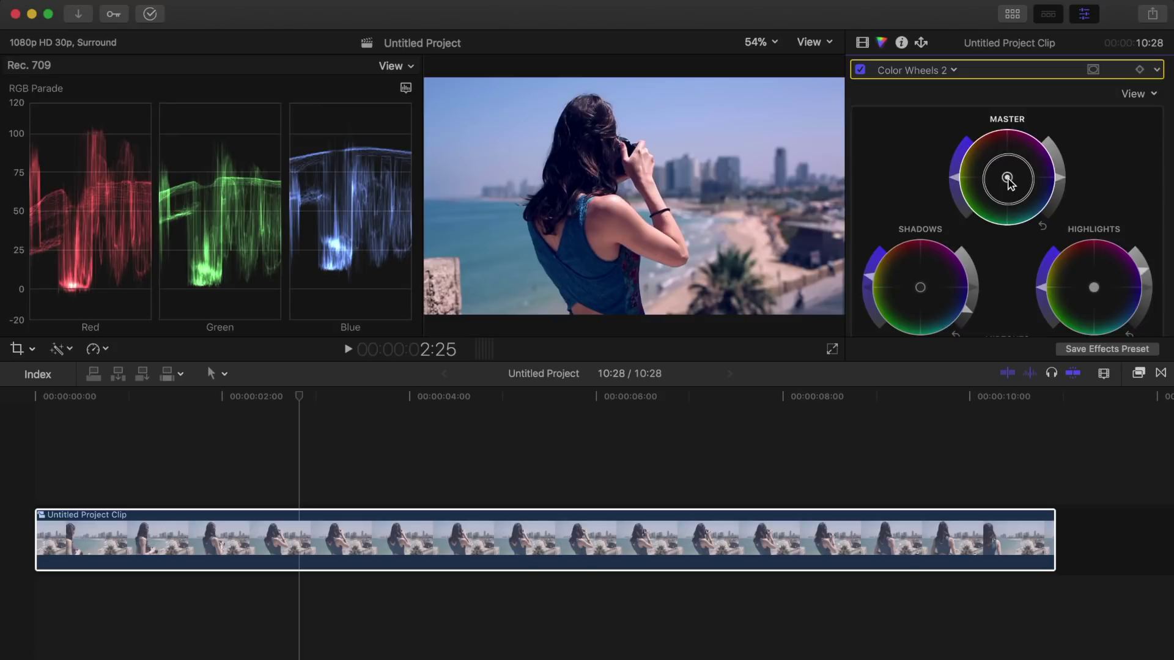
mouse_move(1009, 181)
mouse_down()
mouse_move(967, 173)
mouse_move(977, 164)
mouse_up()
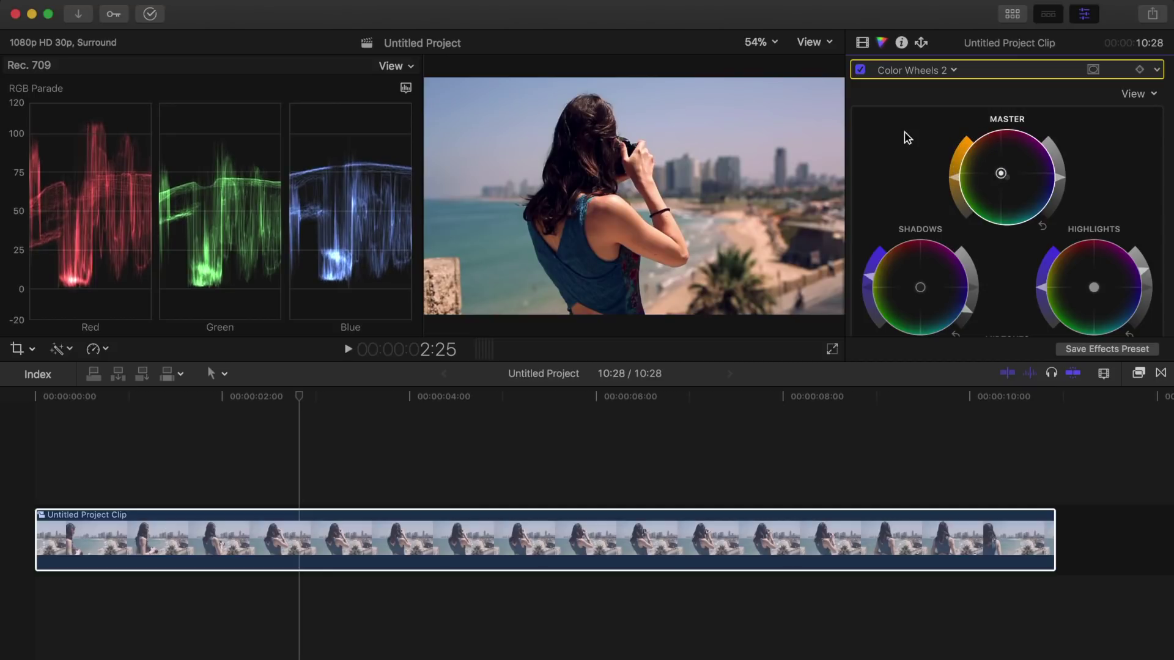
click(861, 70)
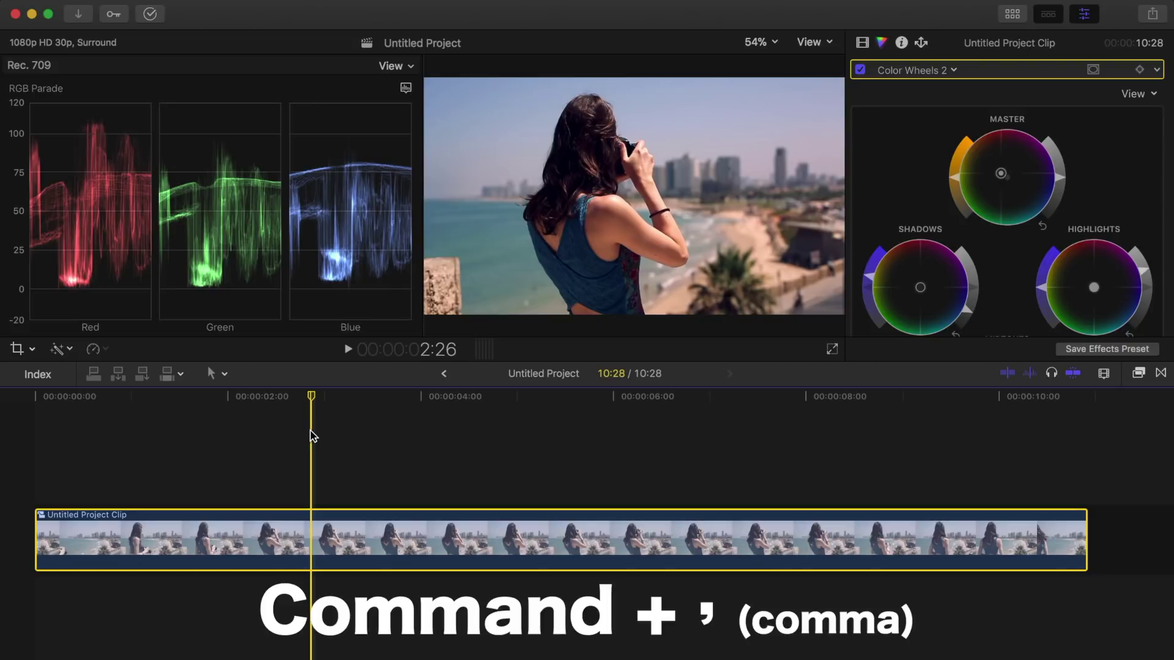
Set Default Correction to Color Wheels in the Editing preferences.
key(super+comma)
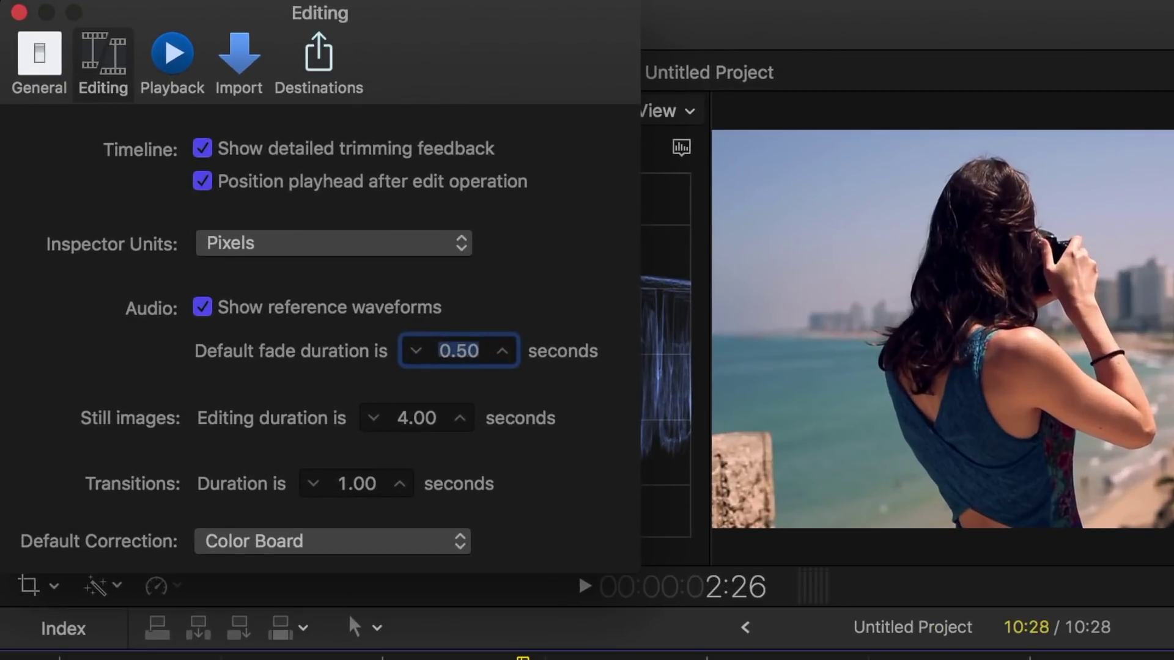
click(461, 546)
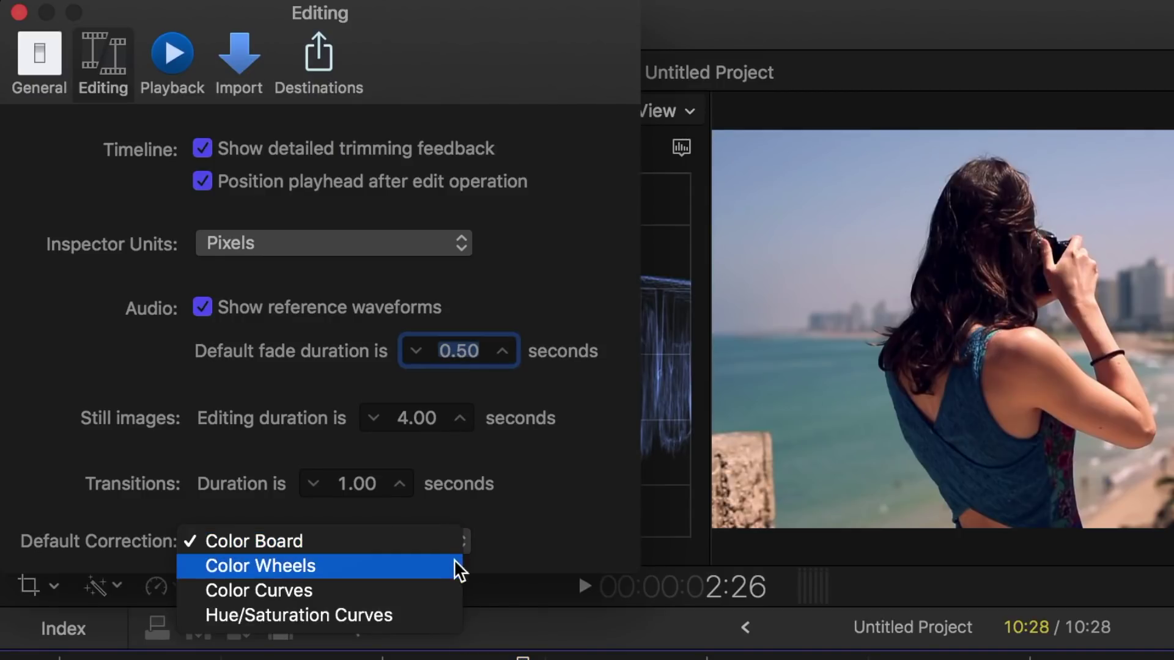
click(450, 565)
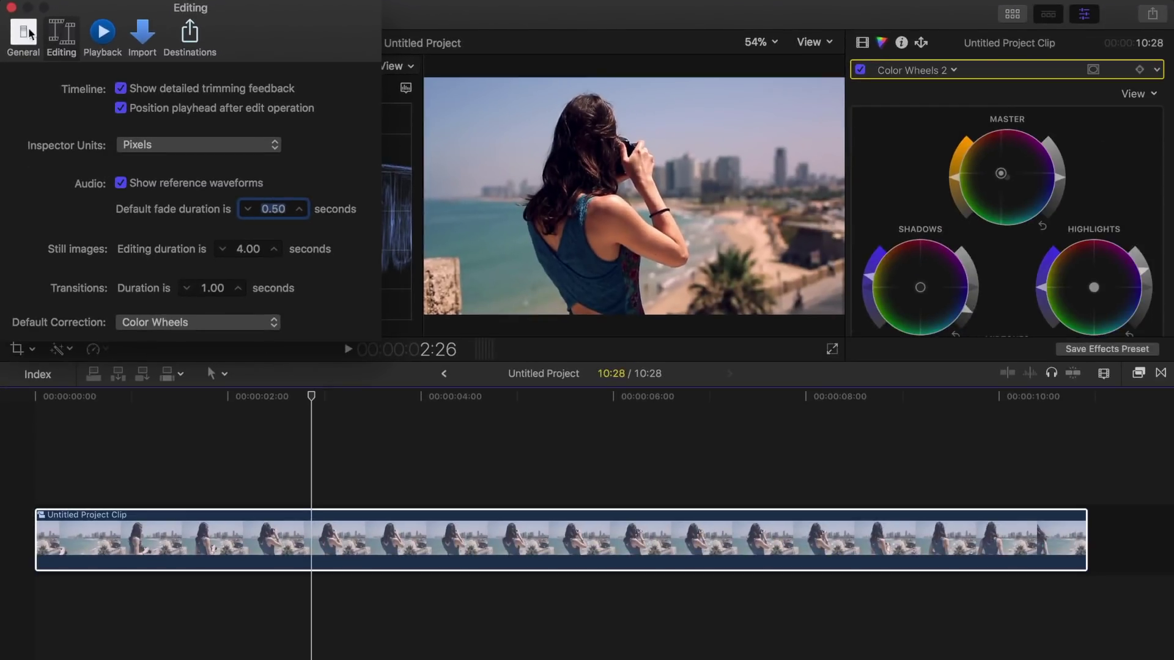
click(13, 9)
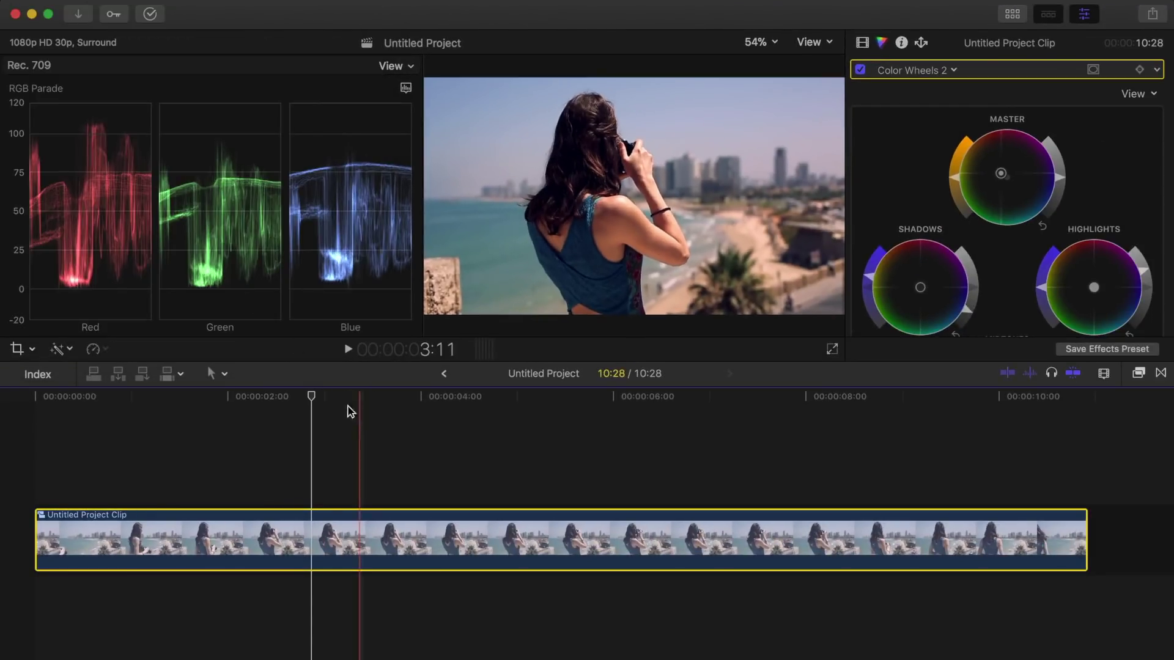